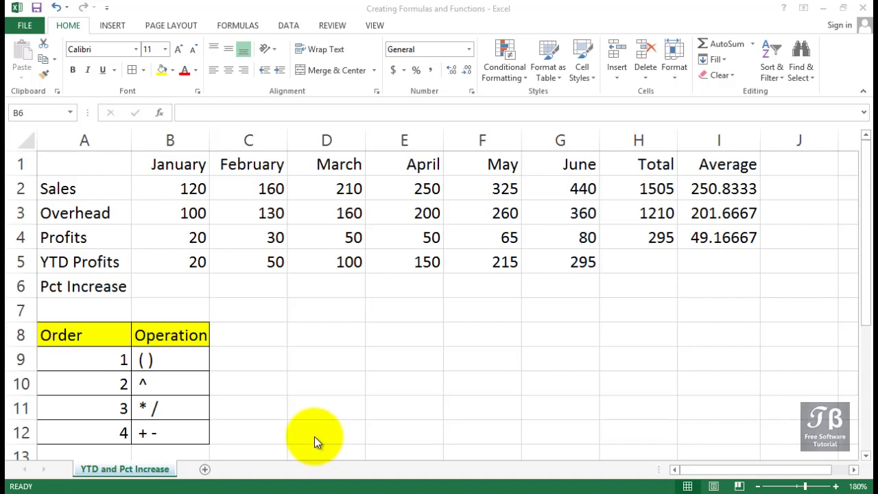
- Review the January and February Sales, Overhead and Profits figures around the Pct Increase row
left_click(194, 290)
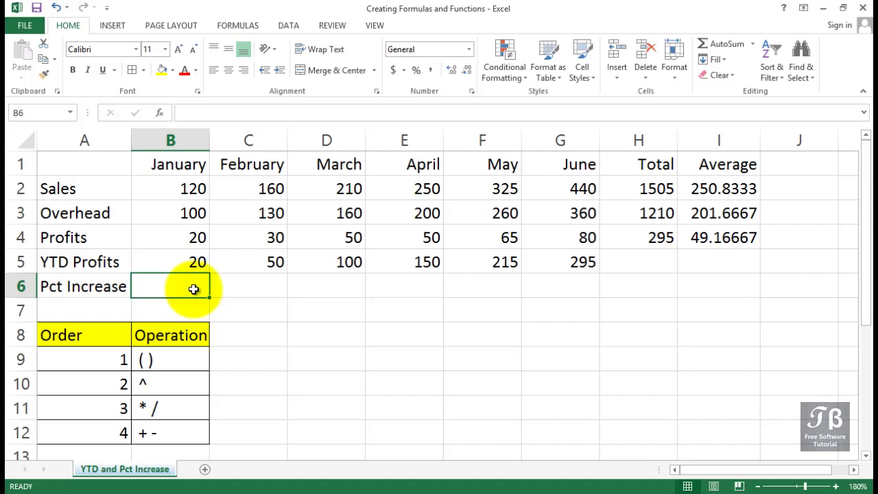
left_click(99, 287)
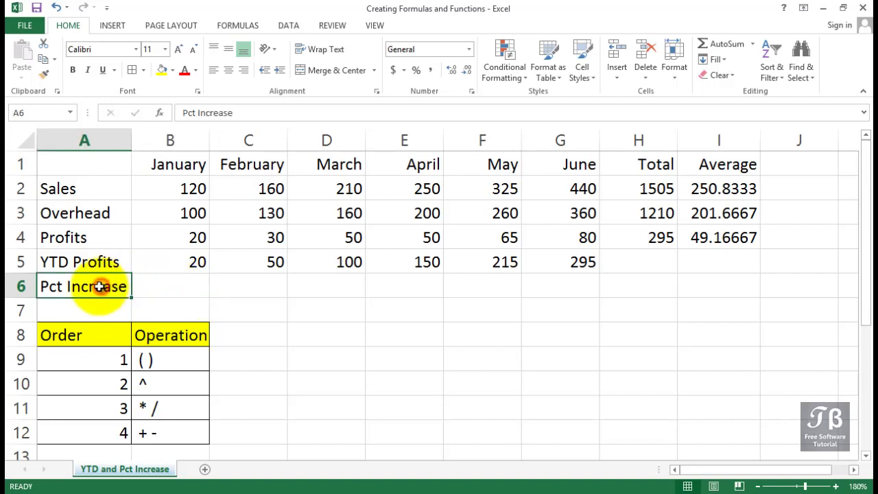
left_click(158, 293)
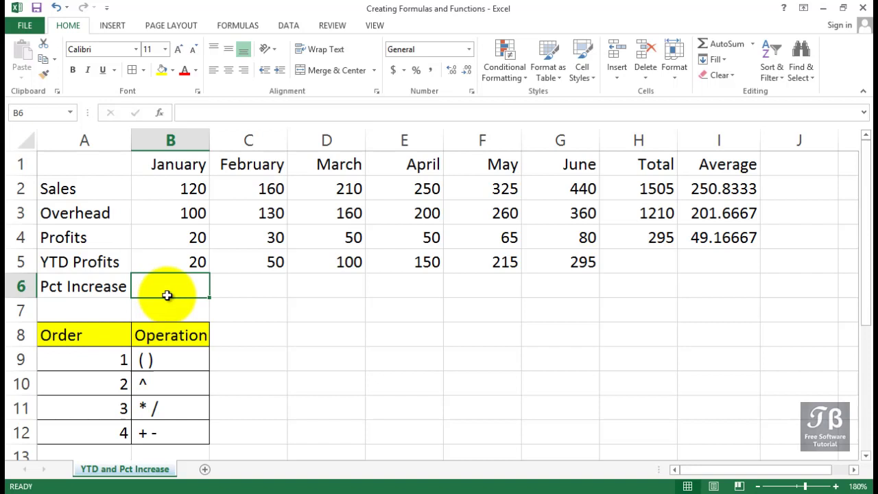
left_click(258, 290)
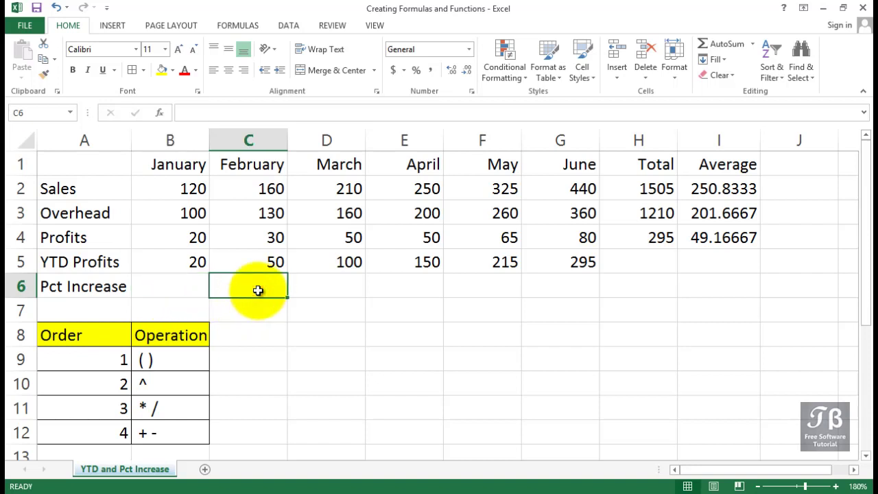
left_click_drag(187, 191, 271, 191)
left_click(163, 216)
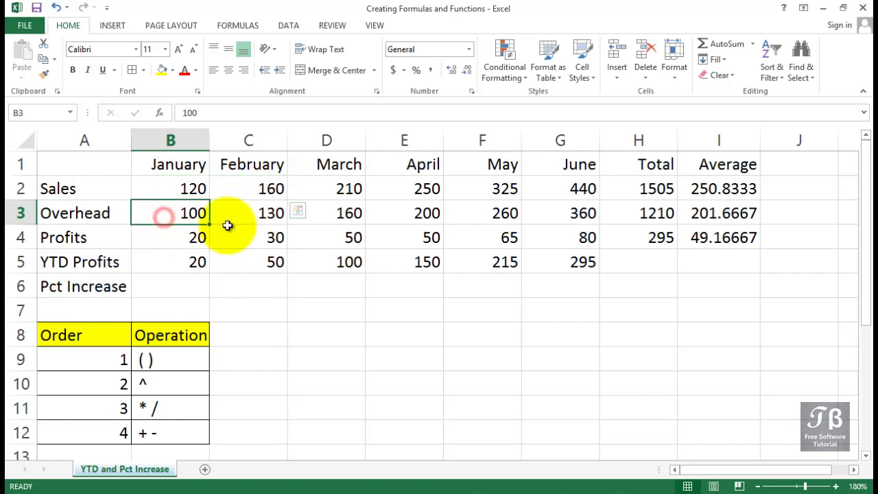
left_click_drag(227, 225, 264, 222)
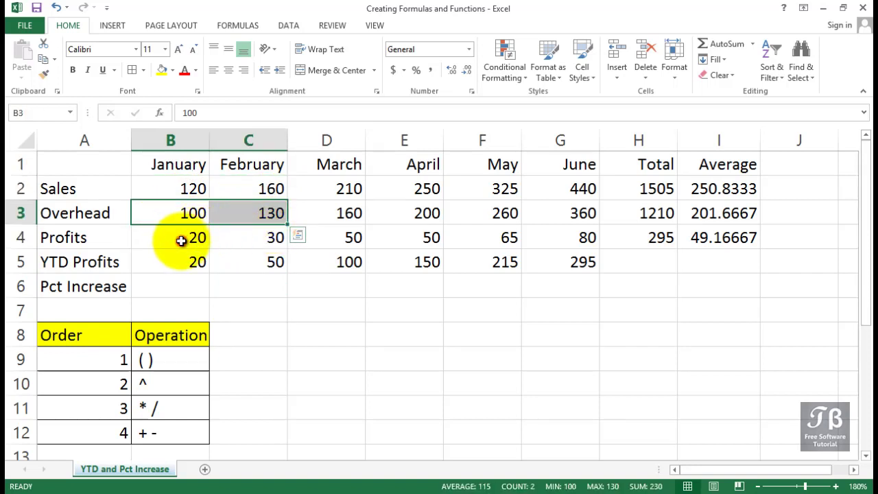
left_click_drag(181, 240, 274, 237)
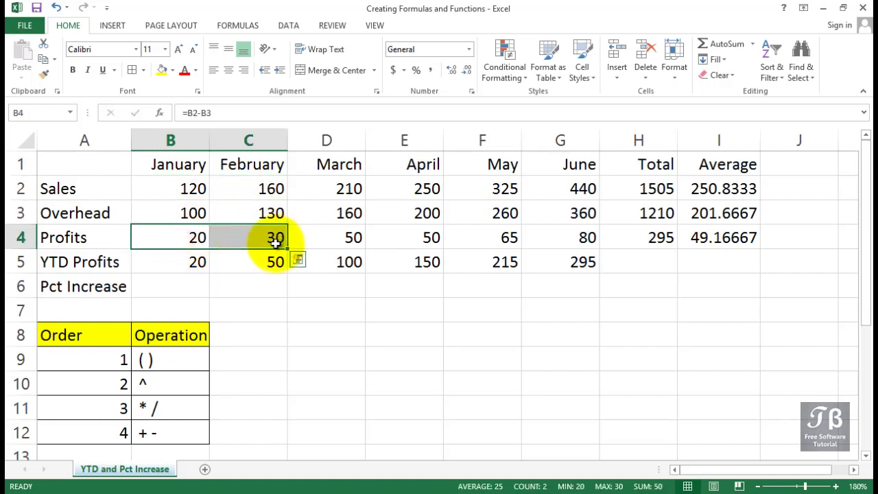
left_click(253, 294)
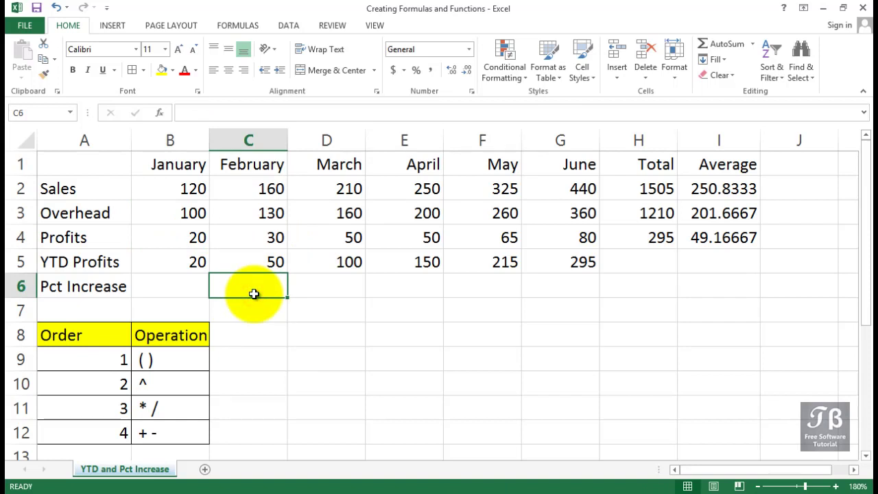
left_click(195, 253)
left_click(266, 243)
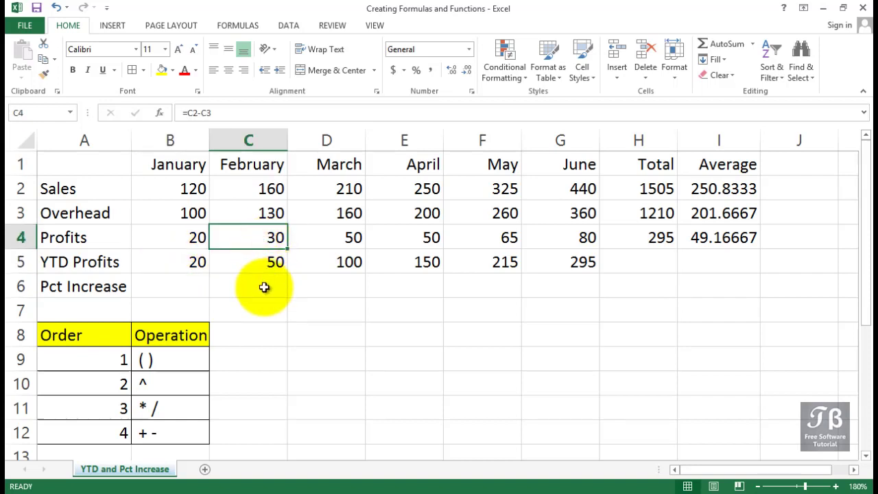
left_click(264, 287)
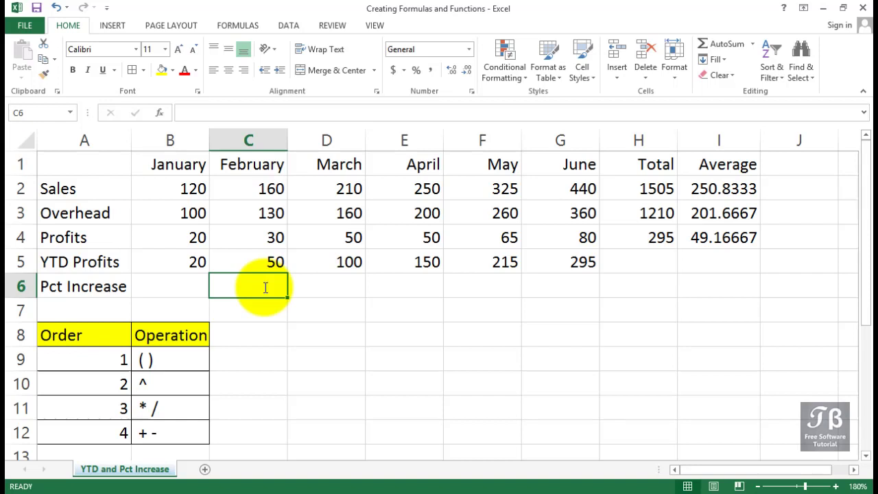
- Enter =C4-B4/B4 in C6 for February's percent increase, which returns 29
type("=")
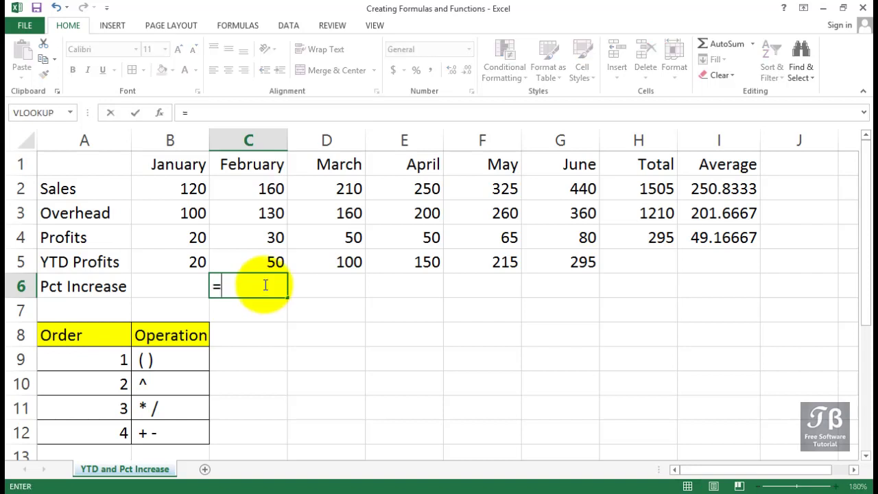
left_click(260, 238)
type("-")
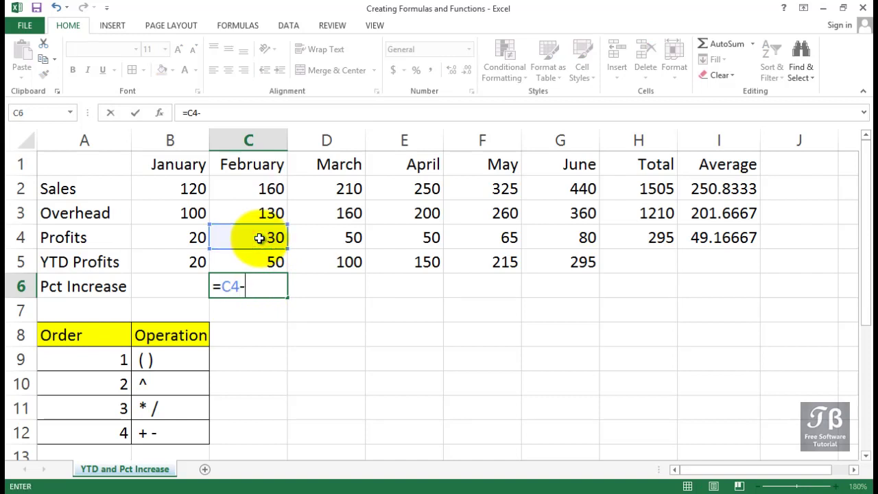
left_click(189, 235)
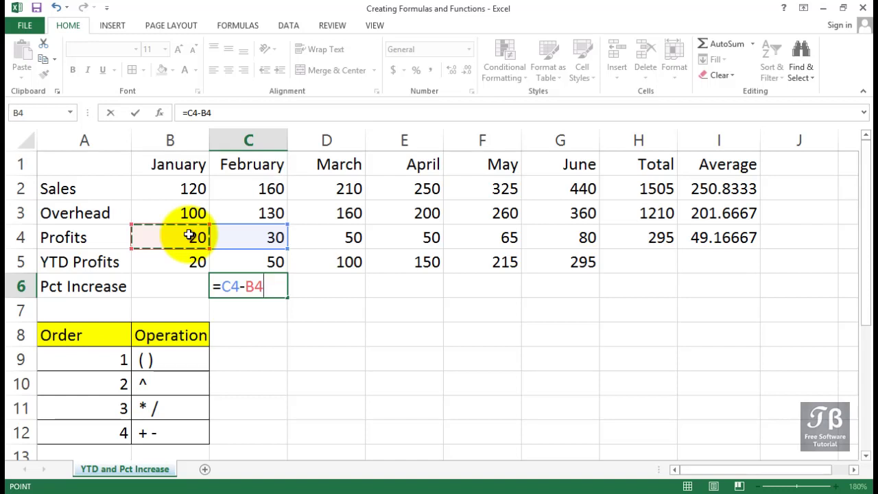
type("/")
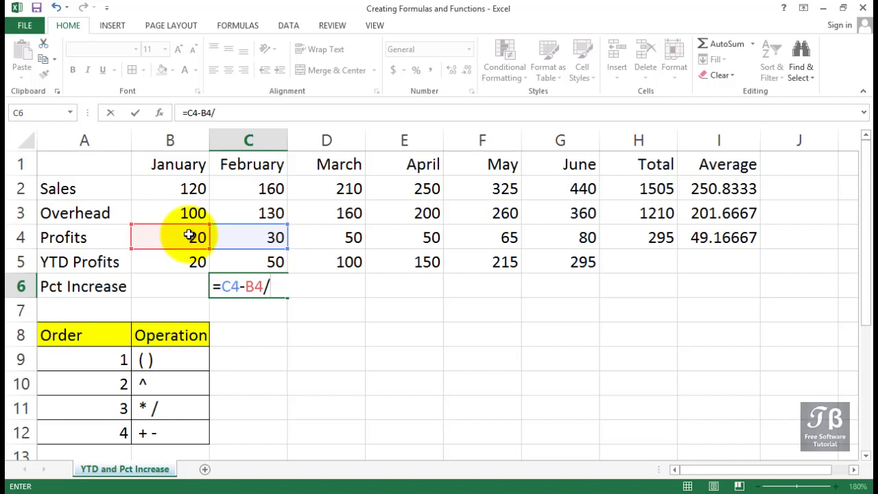
left_click(189, 235)
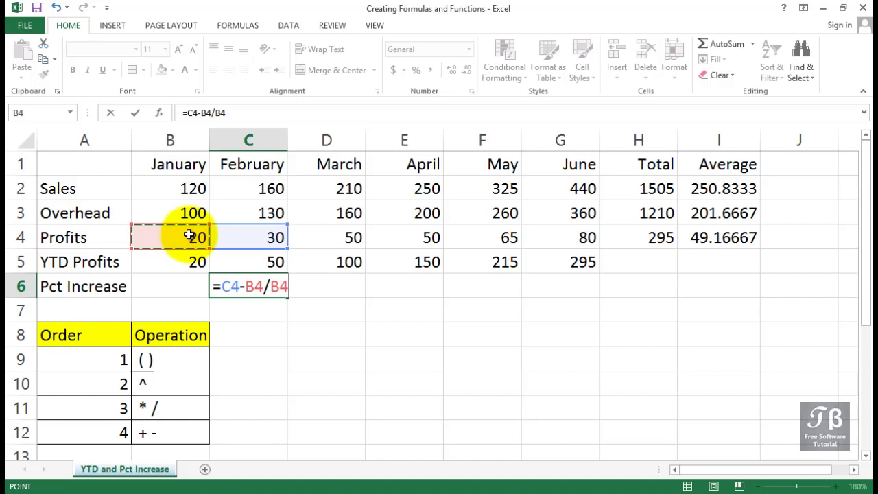
key("Return")
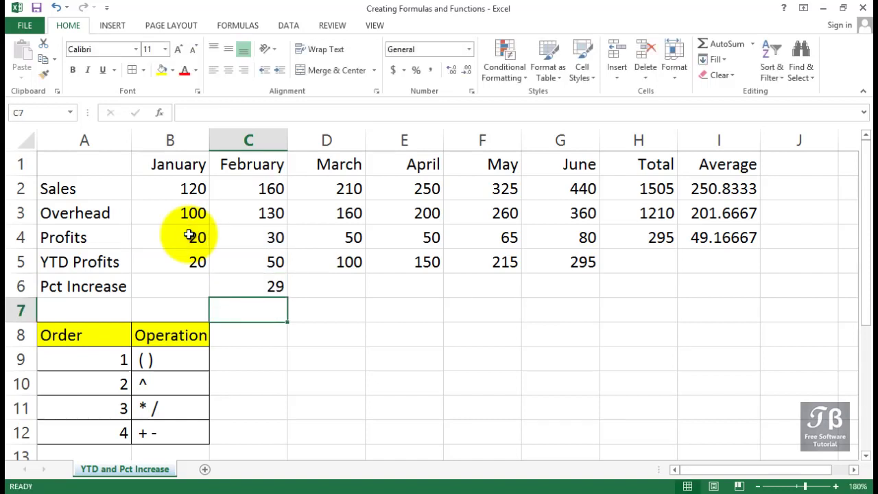
key("Up")
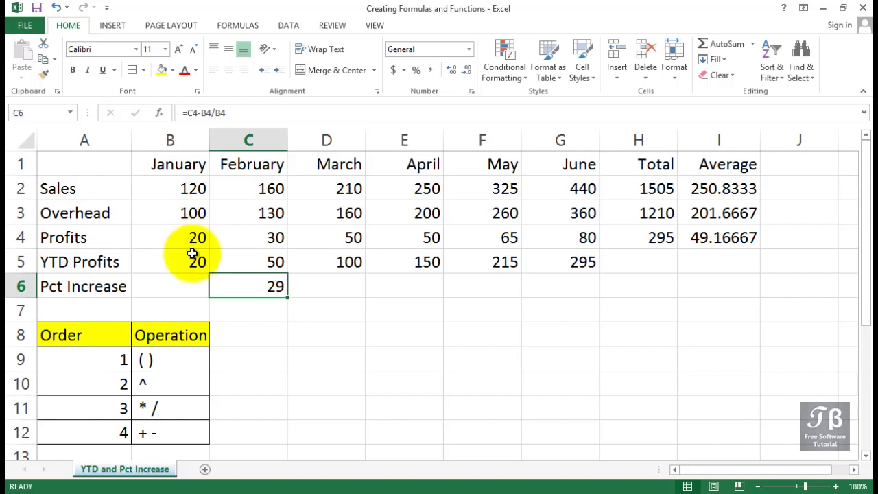
double_click(240, 288)
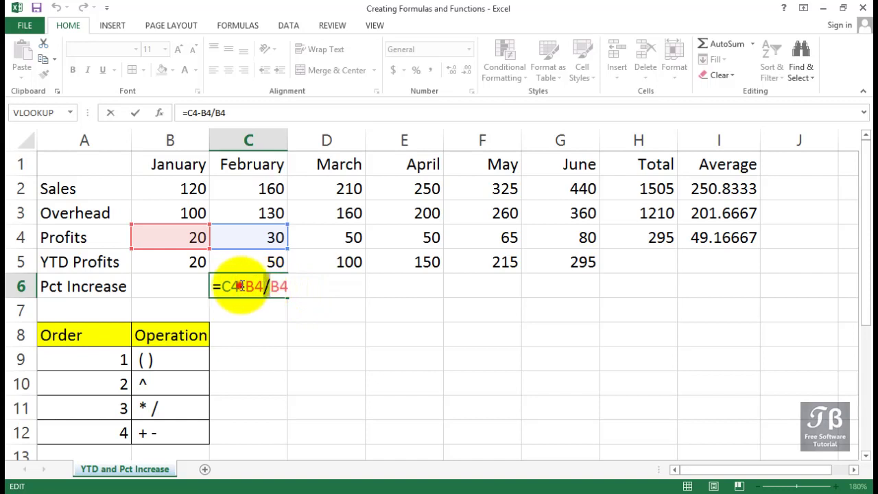
left_click(246, 286)
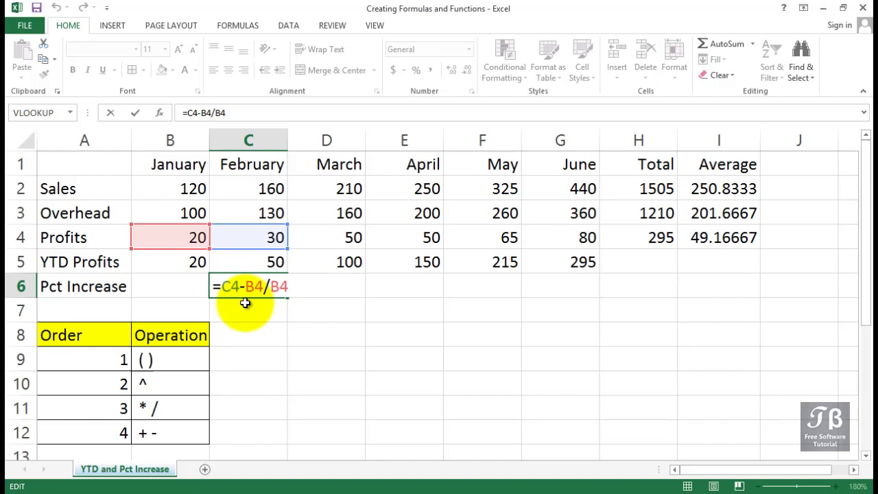
key("Return")
left_click_drag(104, 333, 162, 425)
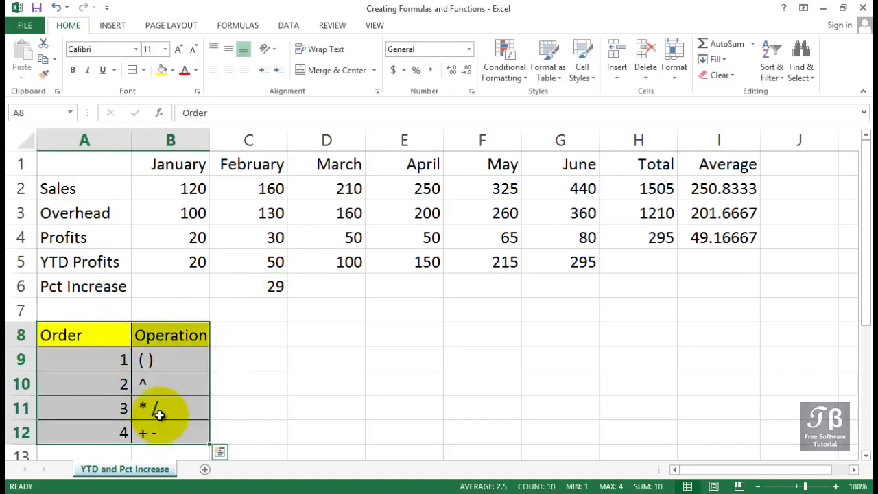
left_click(150, 383)
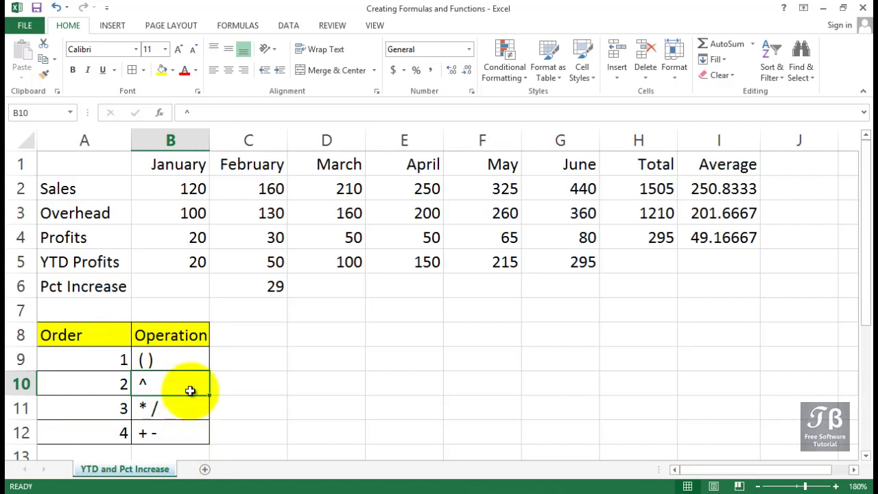
left_click(261, 290)
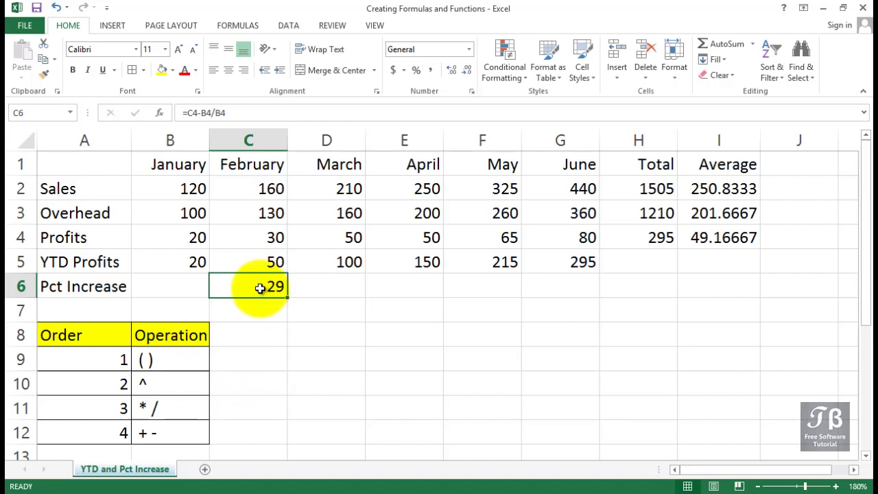
double_click(260, 288)
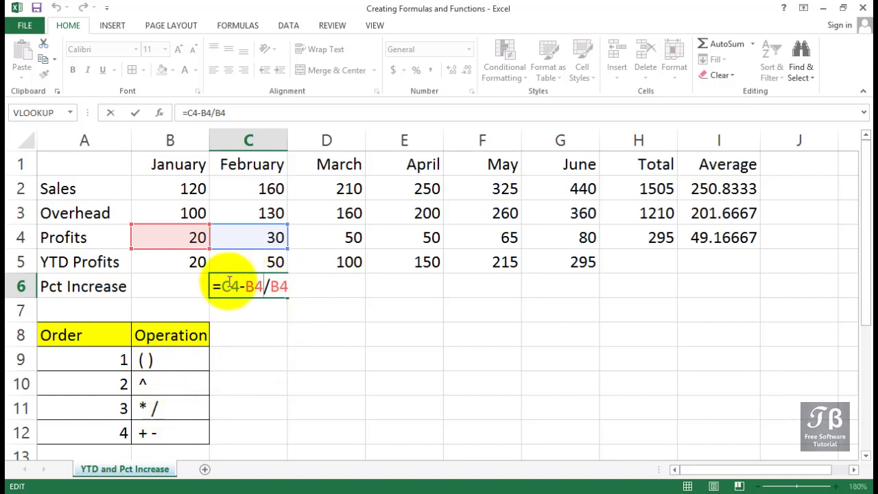
left_click_drag(218, 285, 296, 289)
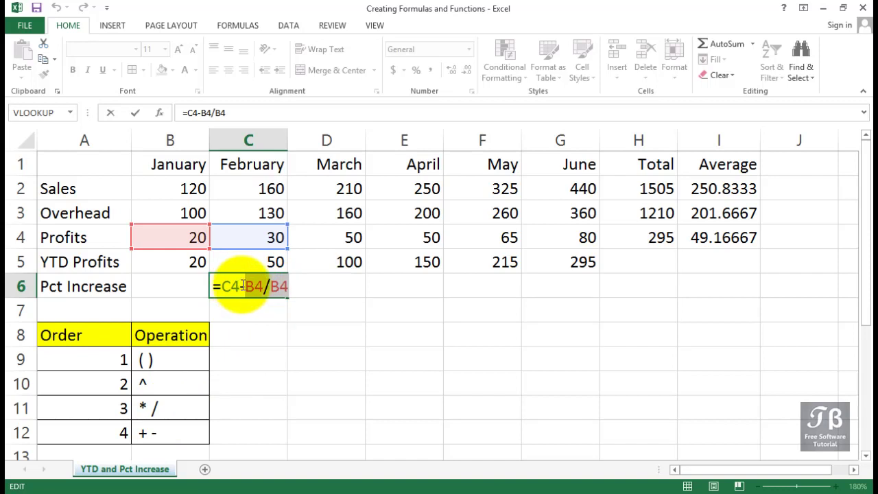
key("Return")
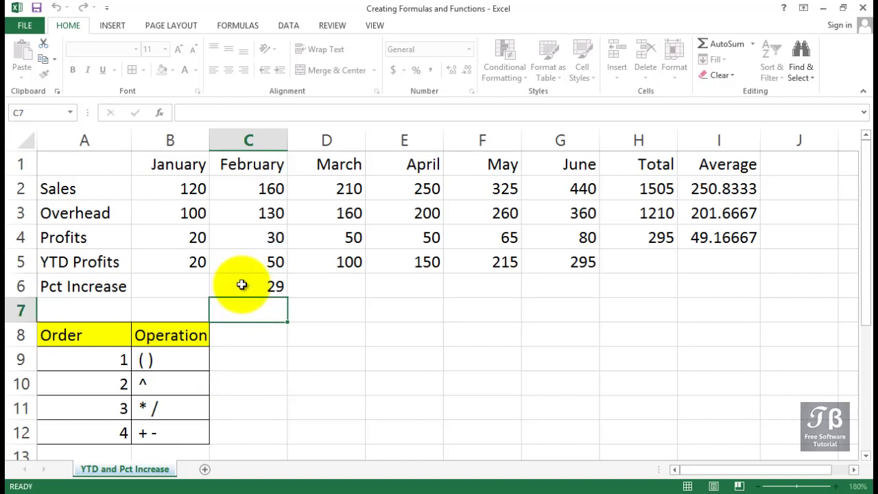
- Wrap C4-B4 in parentheses so C6 reads =(C4-B4)/B4 and returns 0.5
left_click(242, 284)
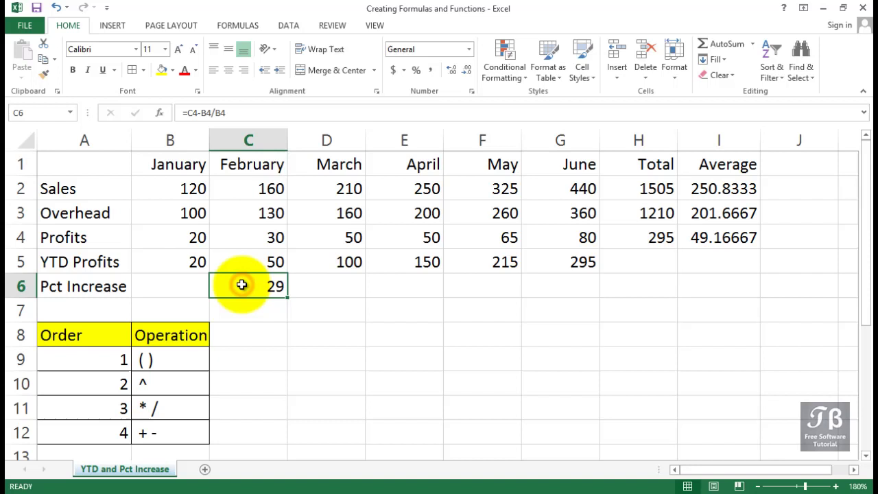
double_click(240, 286)
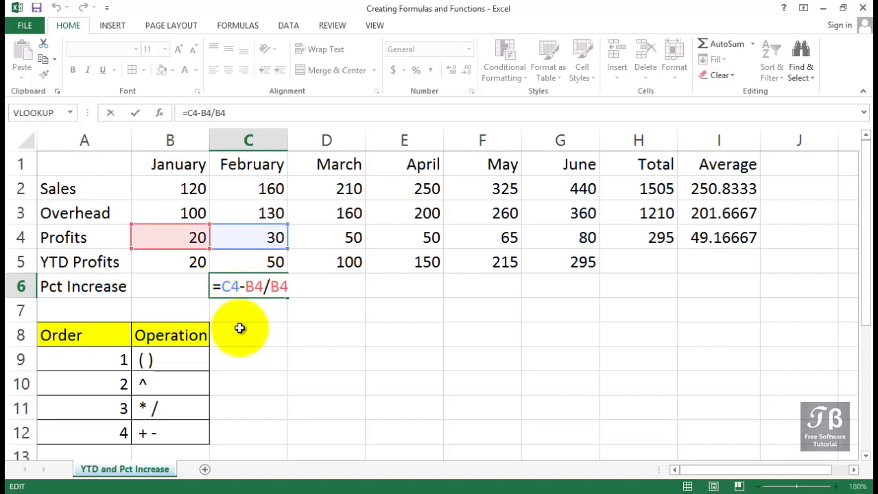
type("(")
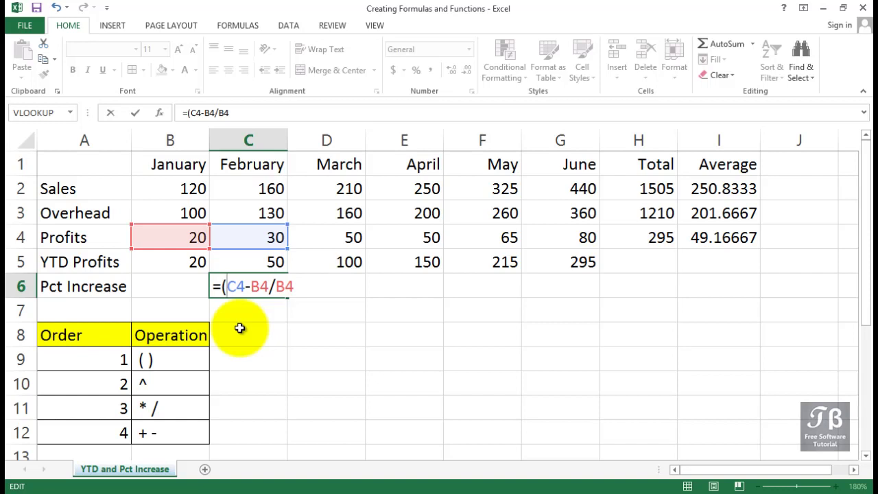
left_click(269, 287)
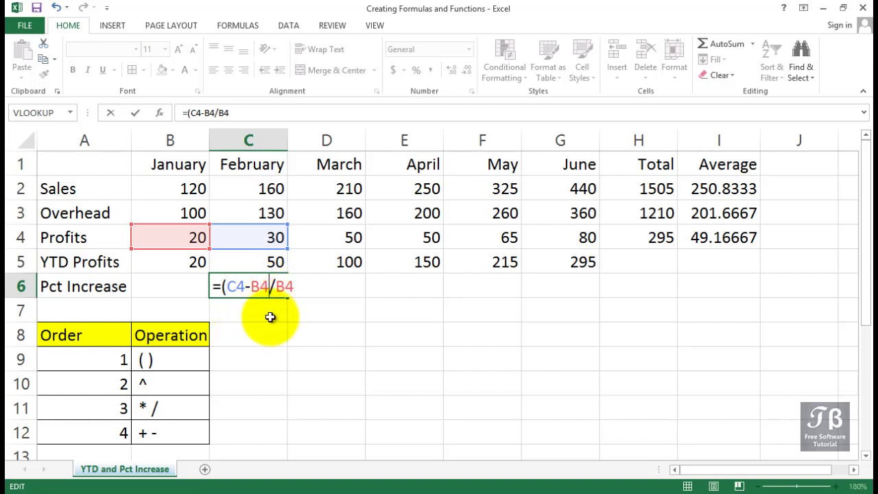
type(")")
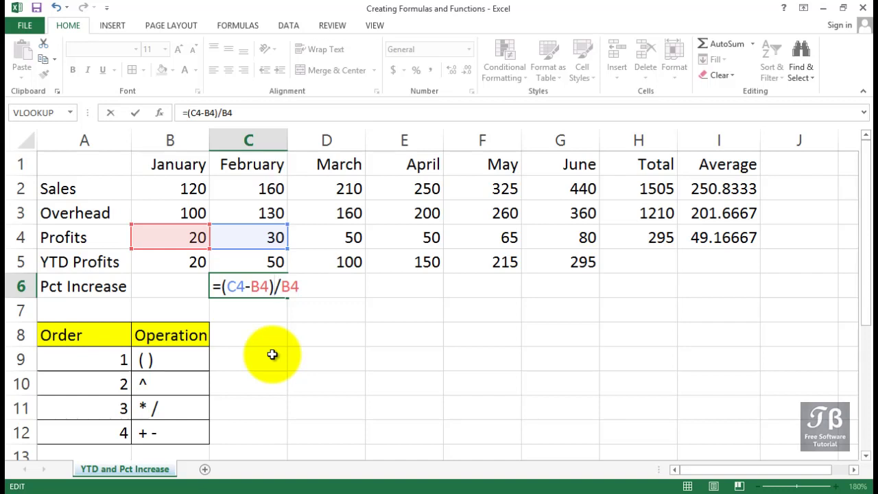
key("Return")
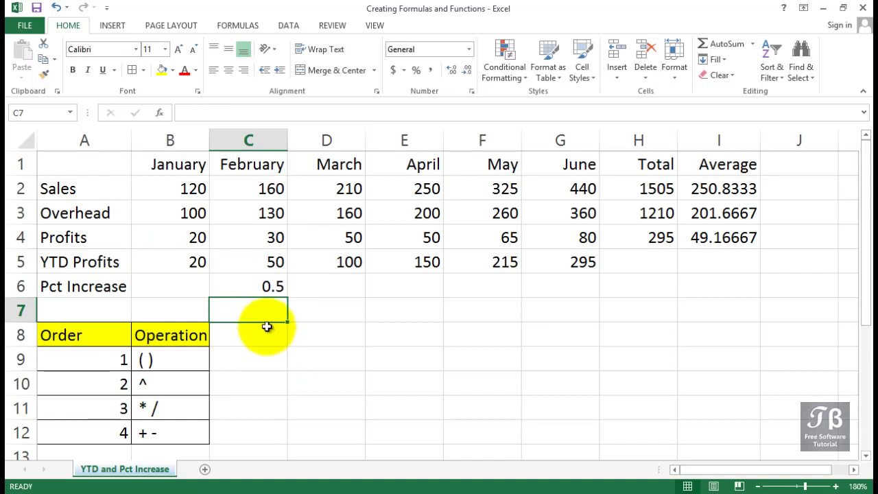
left_click(261, 290)
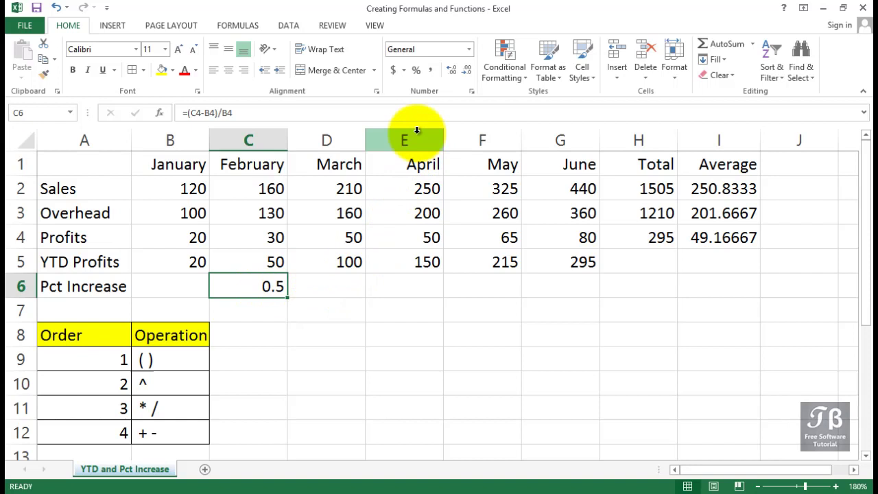
- Apply Percent Style to C6 so February's increase displays as 50%
left_click(74, 28)
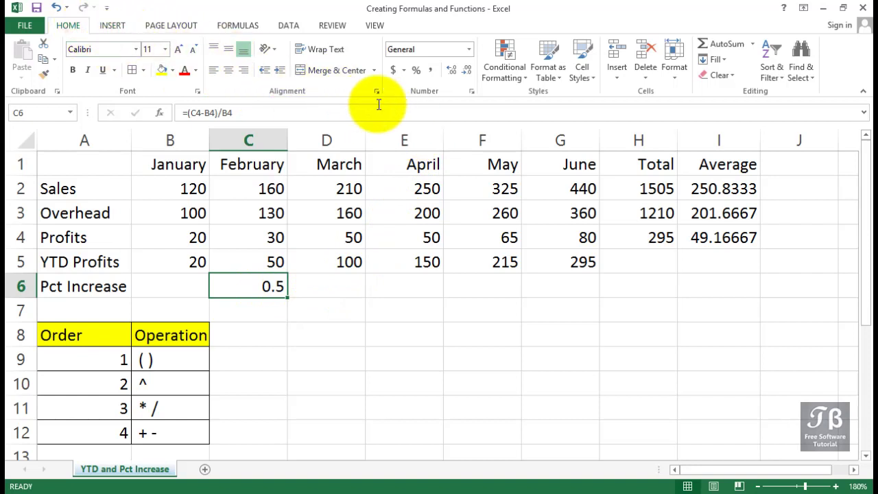
left_click(415, 71)
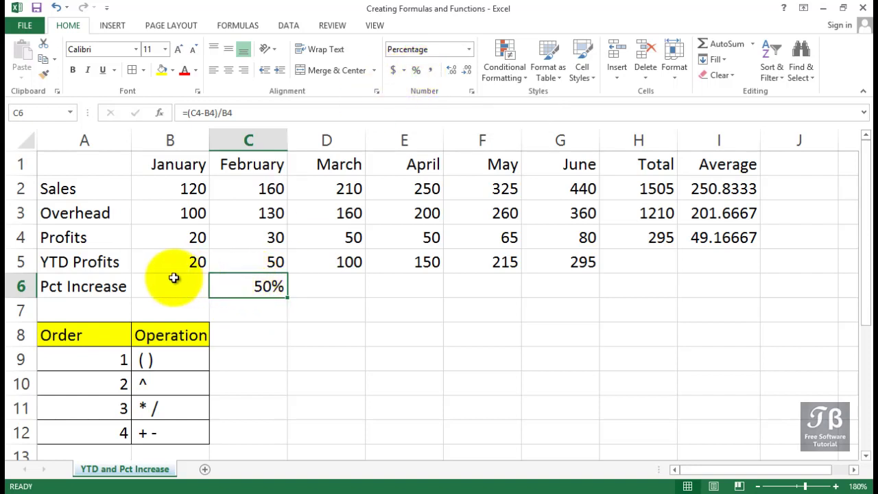
left_click(108, 282)
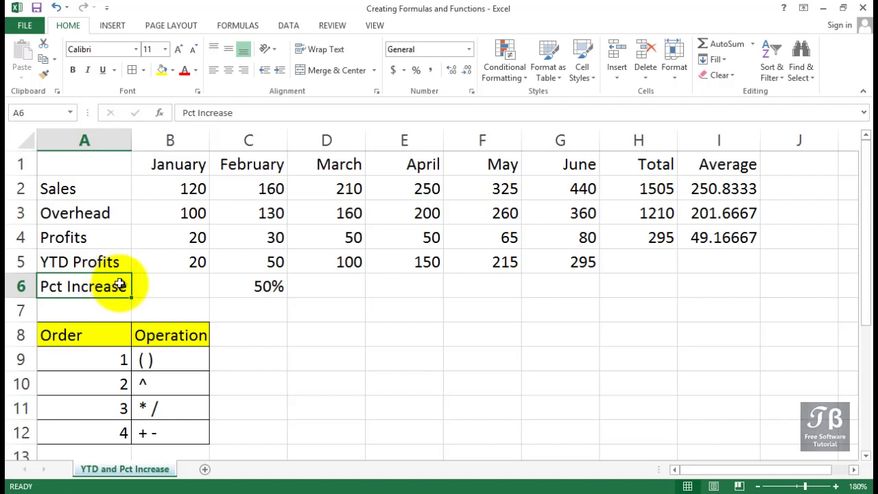
left_click(261, 288)
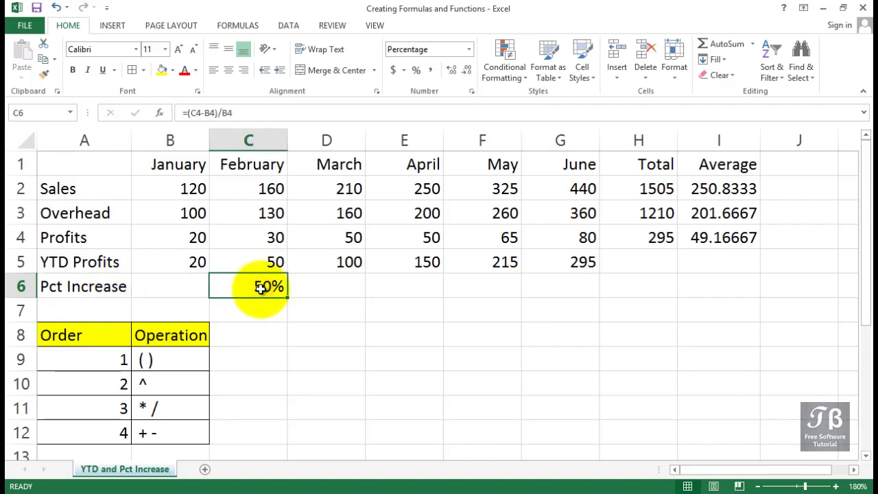
double_click(261, 288)
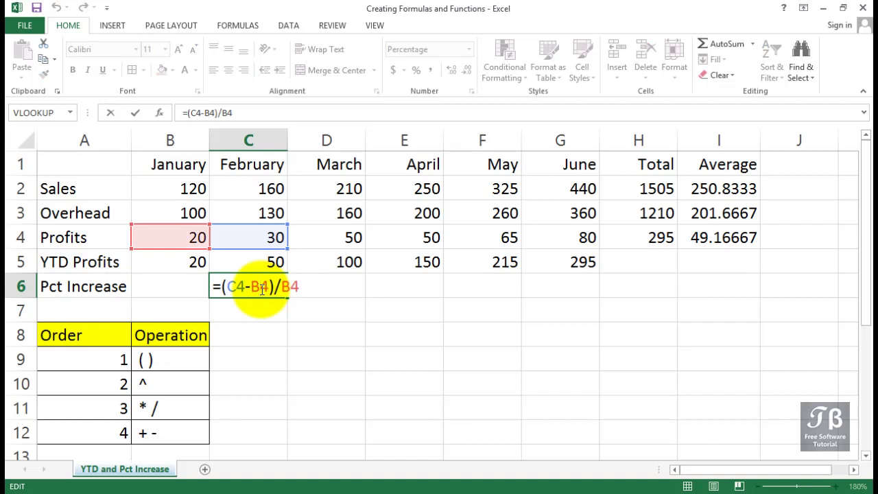
key("Tab")
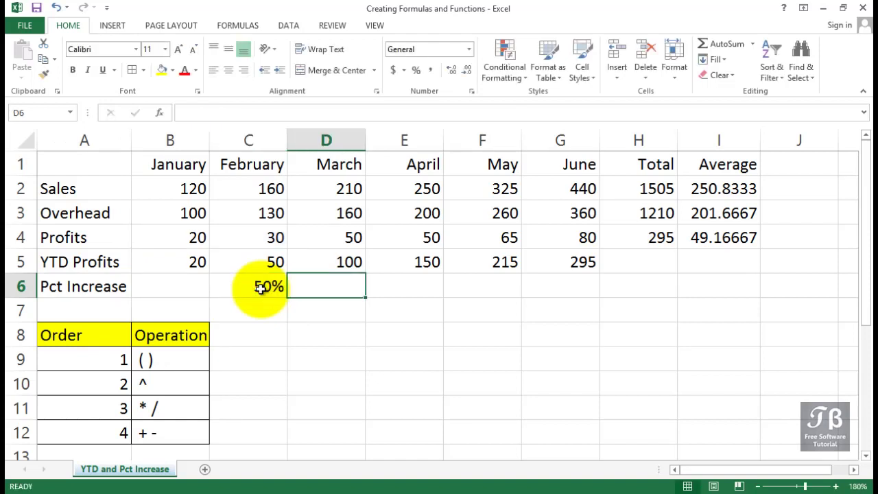
left_click(262, 288)
left_click(306, 286)
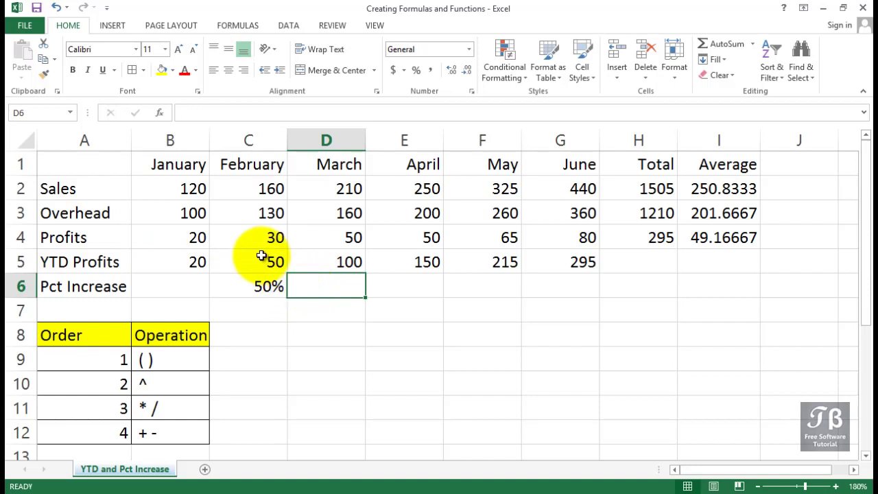
left_click_drag(260, 239, 323, 240)
left_click(272, 285)
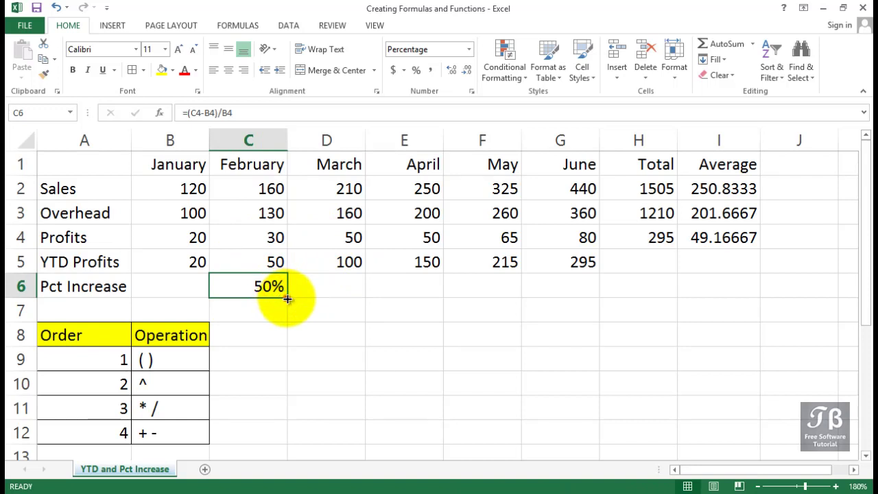
- Fill C6's formula right to G6 and check March 67%, April 0%, May 30%, June 23%
left_click_drag(287, 299, 564, 294)
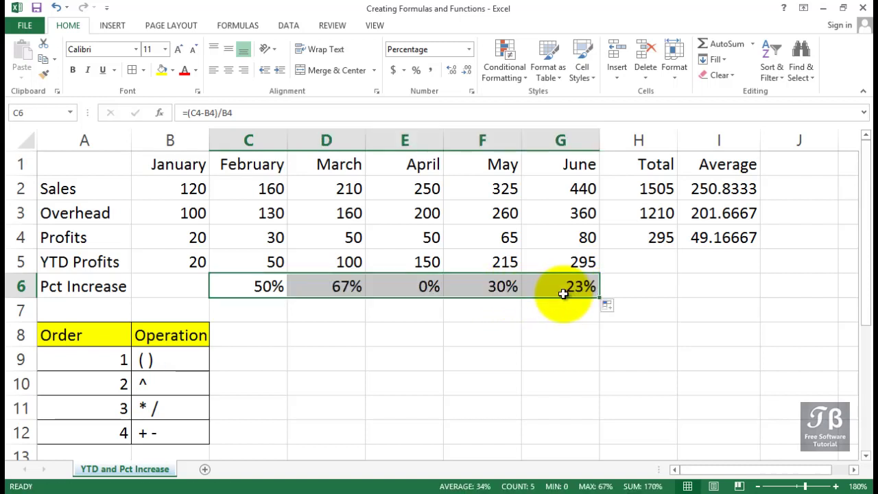
left_click(264, 283)
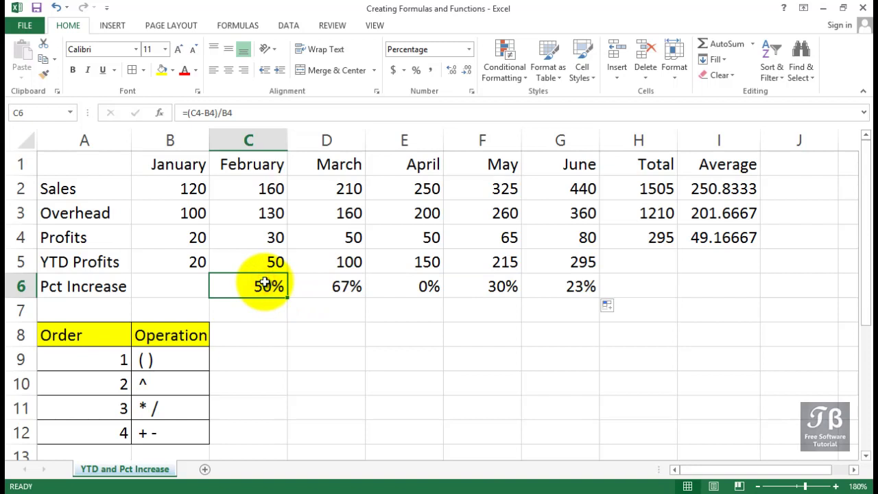
left_click(321, 282)
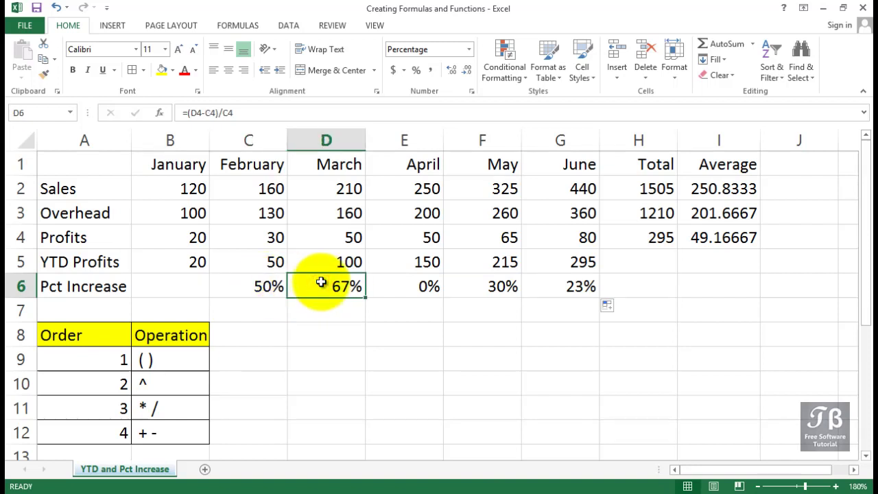
left_click(397, 289)
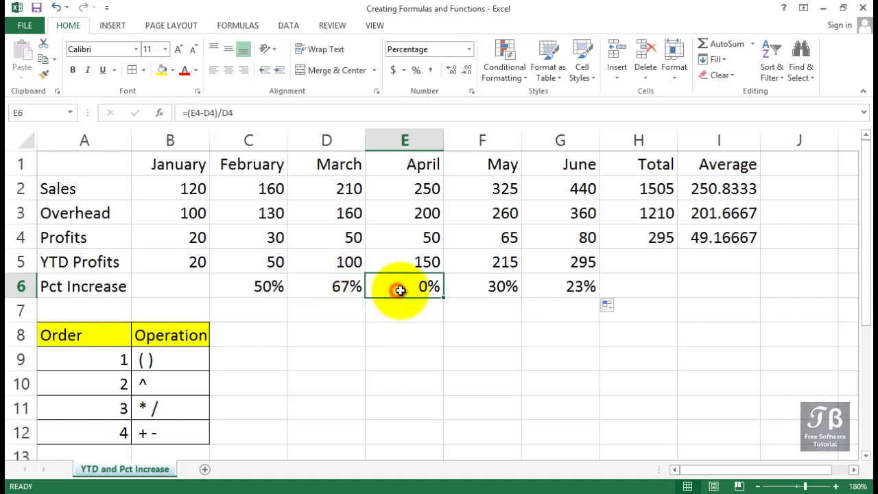
left_click(478, 287)
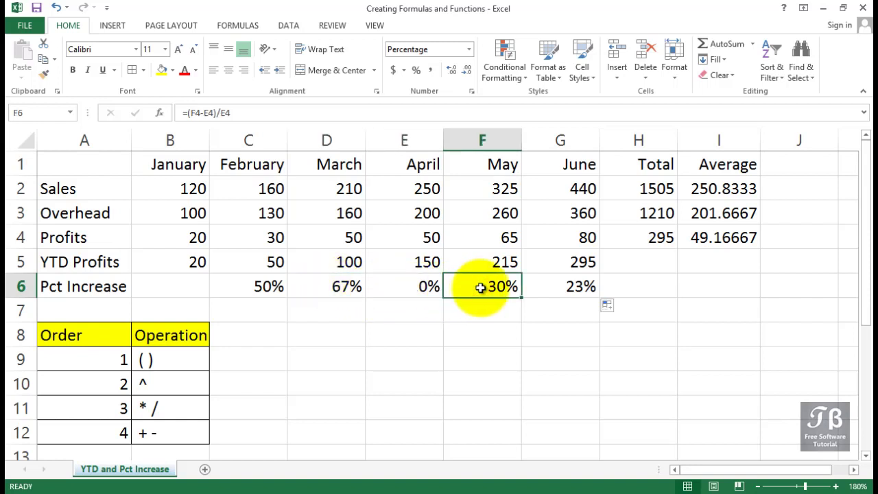
left_click(559, 288)
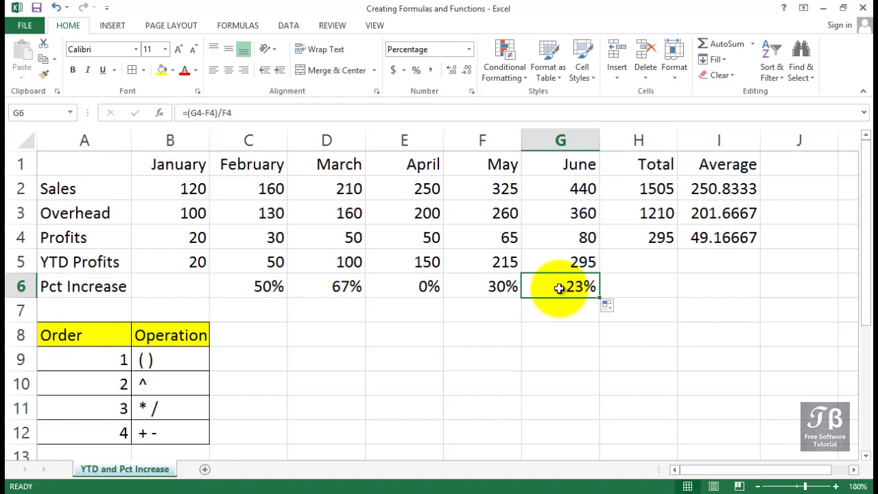
left_click(270, 287)
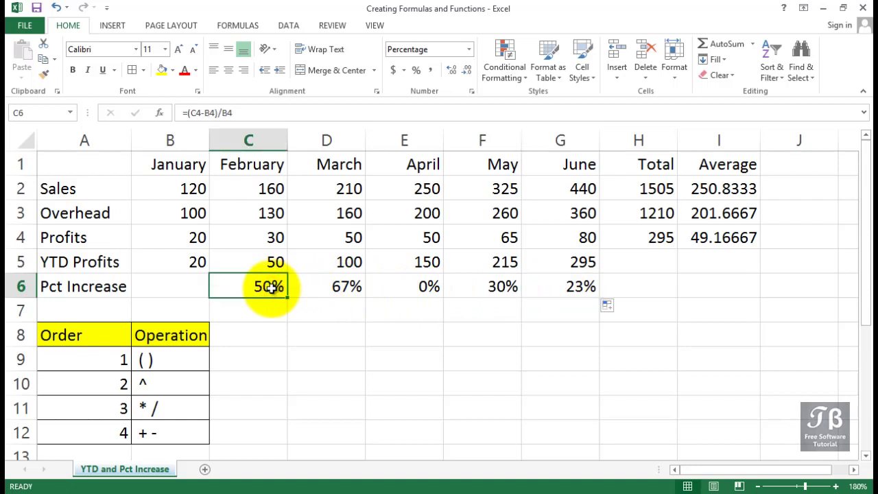
double_click(272, 287)
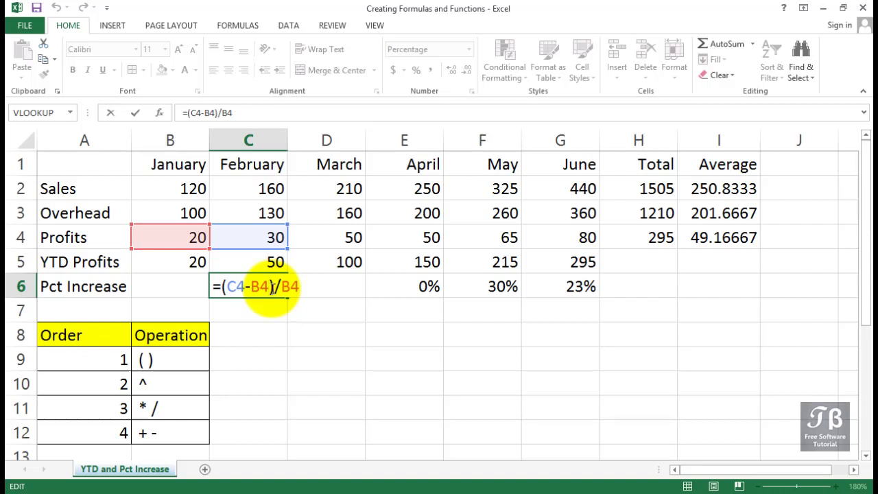
key("ctrl+Return")
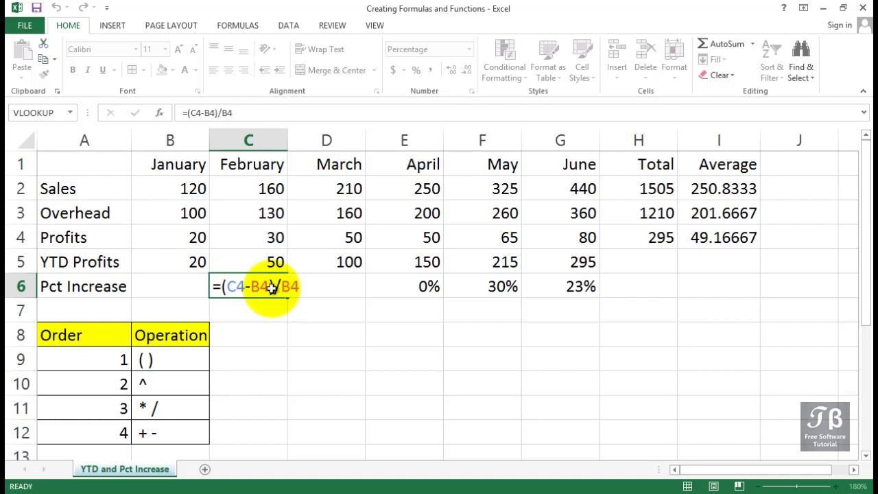
left_click(169, 432)
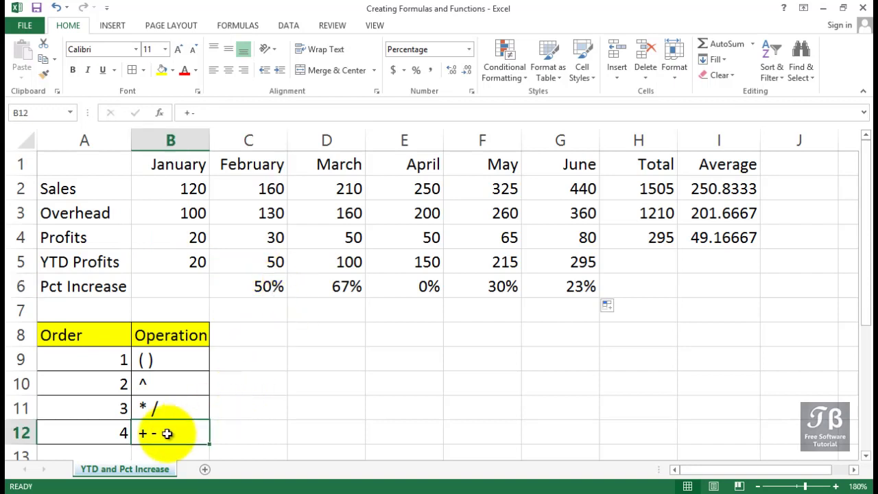
left_click(170, 415)
left_click(179, 363)
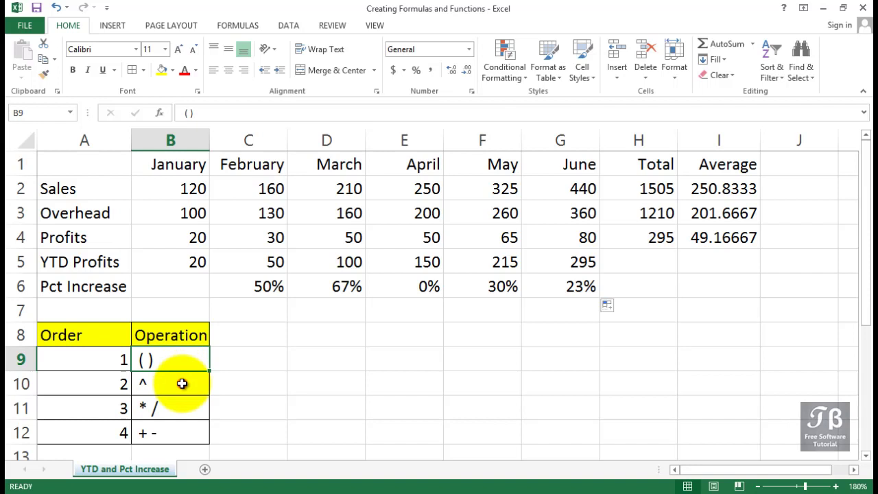
- Enter =B5^2 in D10 to square January's YTD profit, returning 400
left_click(181, 383)
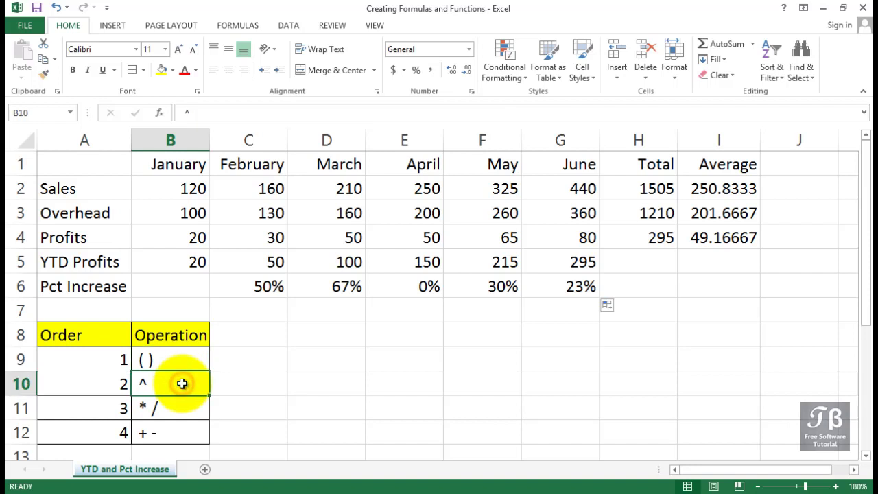
left_click(340, 387)
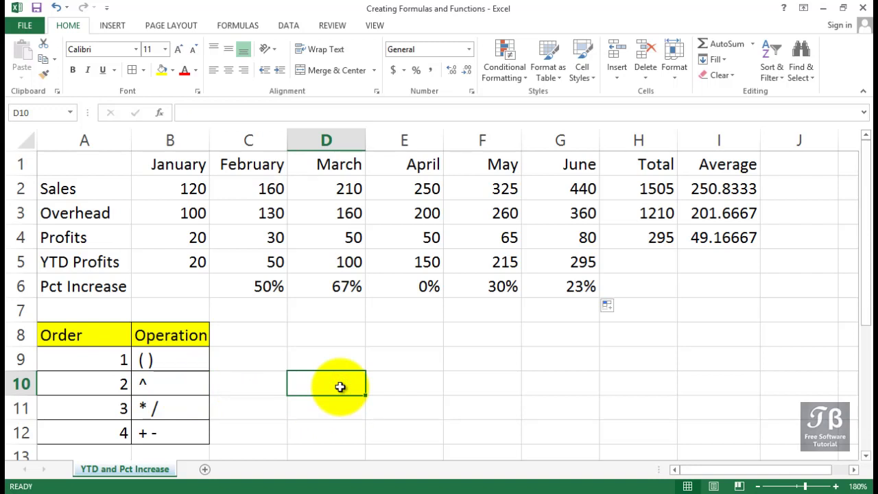
type("=")
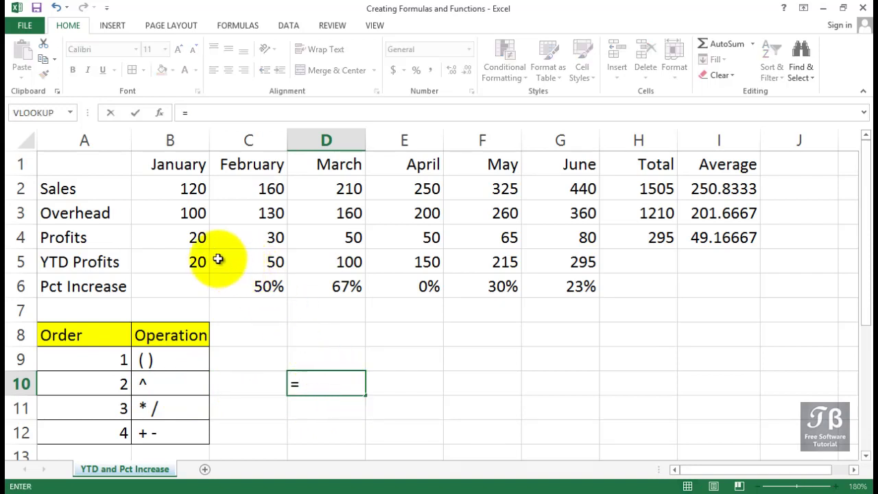
left_click(196, 261)
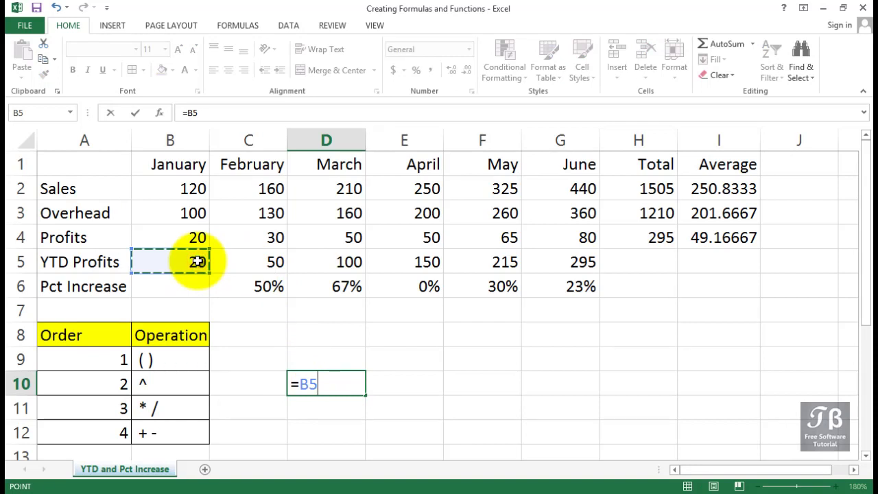
type("^2")
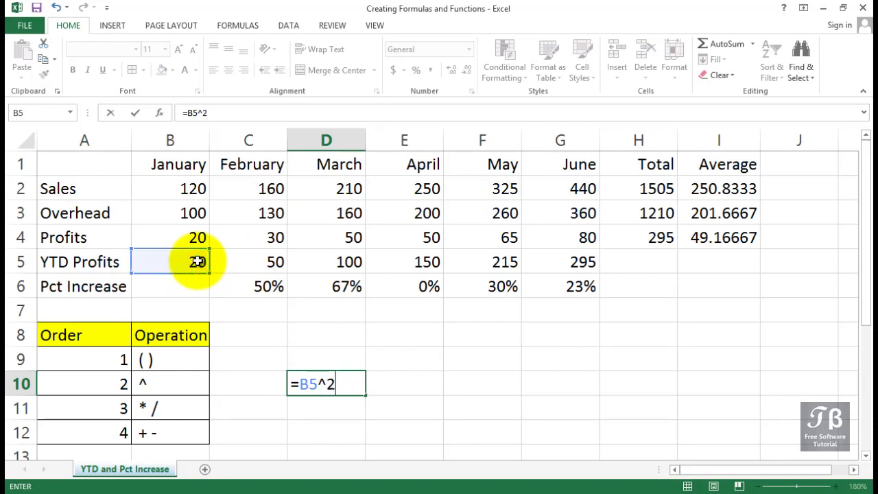
key("Return")
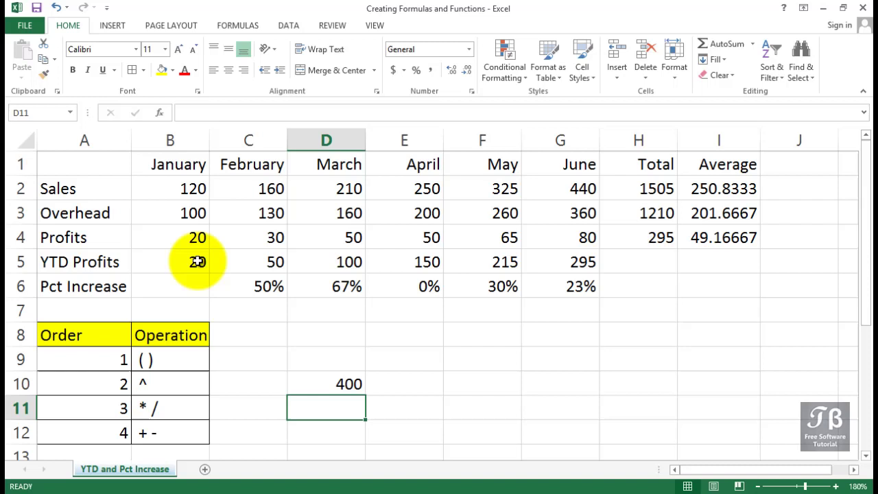
- Move through the operations list with arrow keys and return to D10 to show its formula
key("Up")
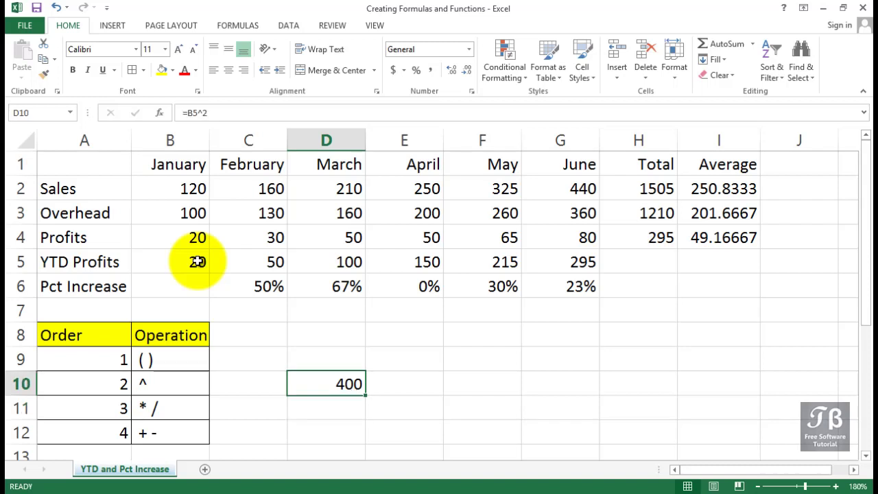
key("Left")
key("Left")
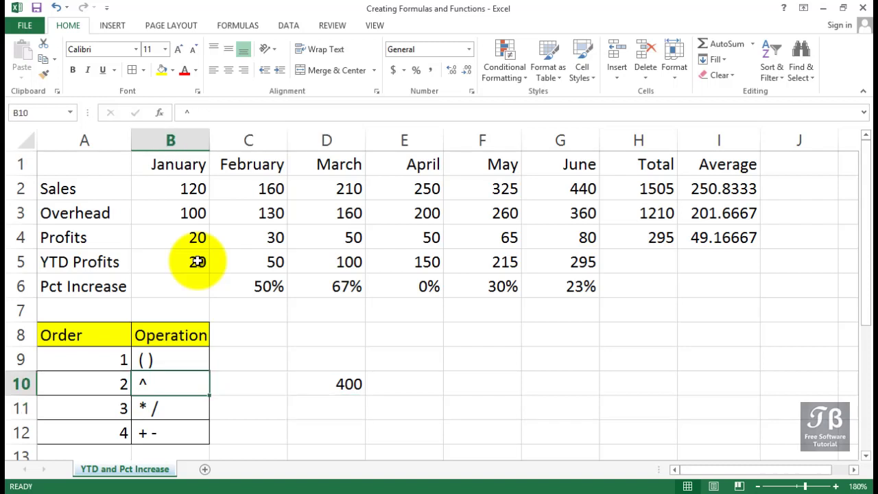
key("Down")
key("Down")
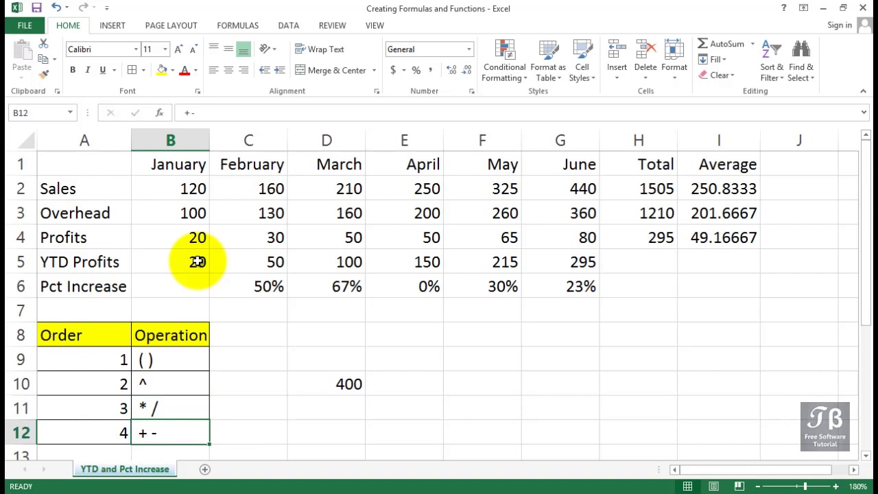
key("Up")
key("Up")
key("Up")
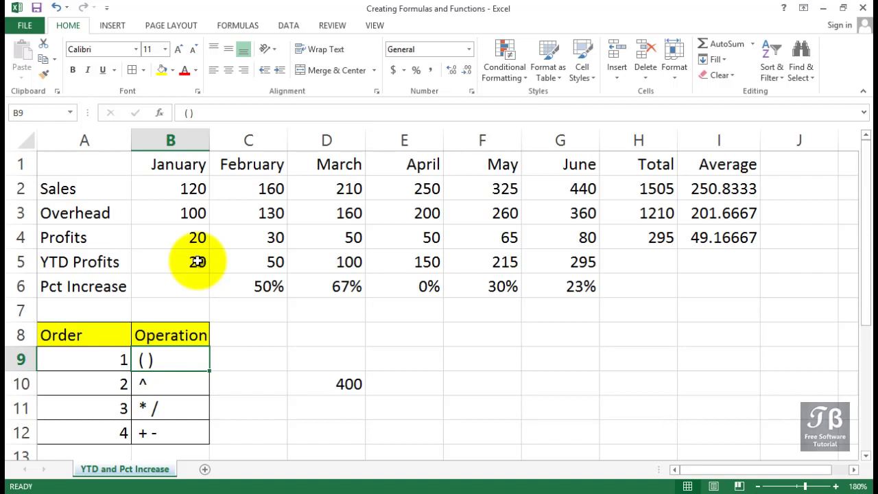
key("Right")
key("Right")
key("Down")
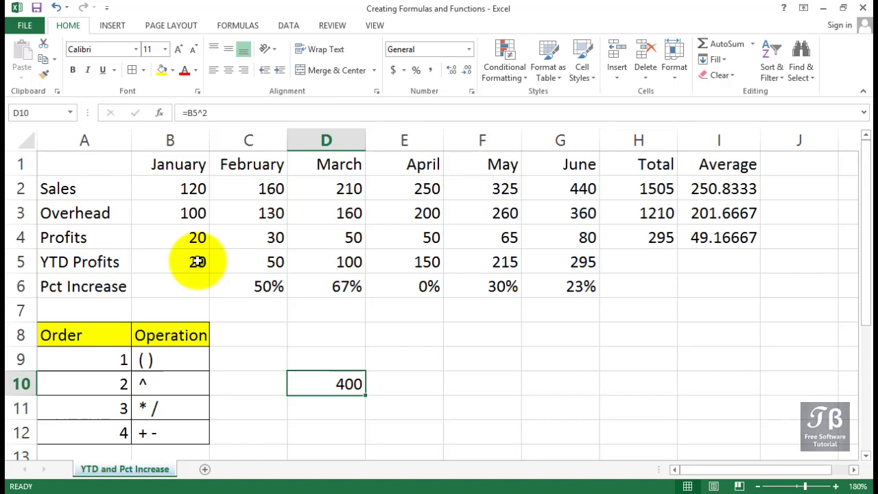